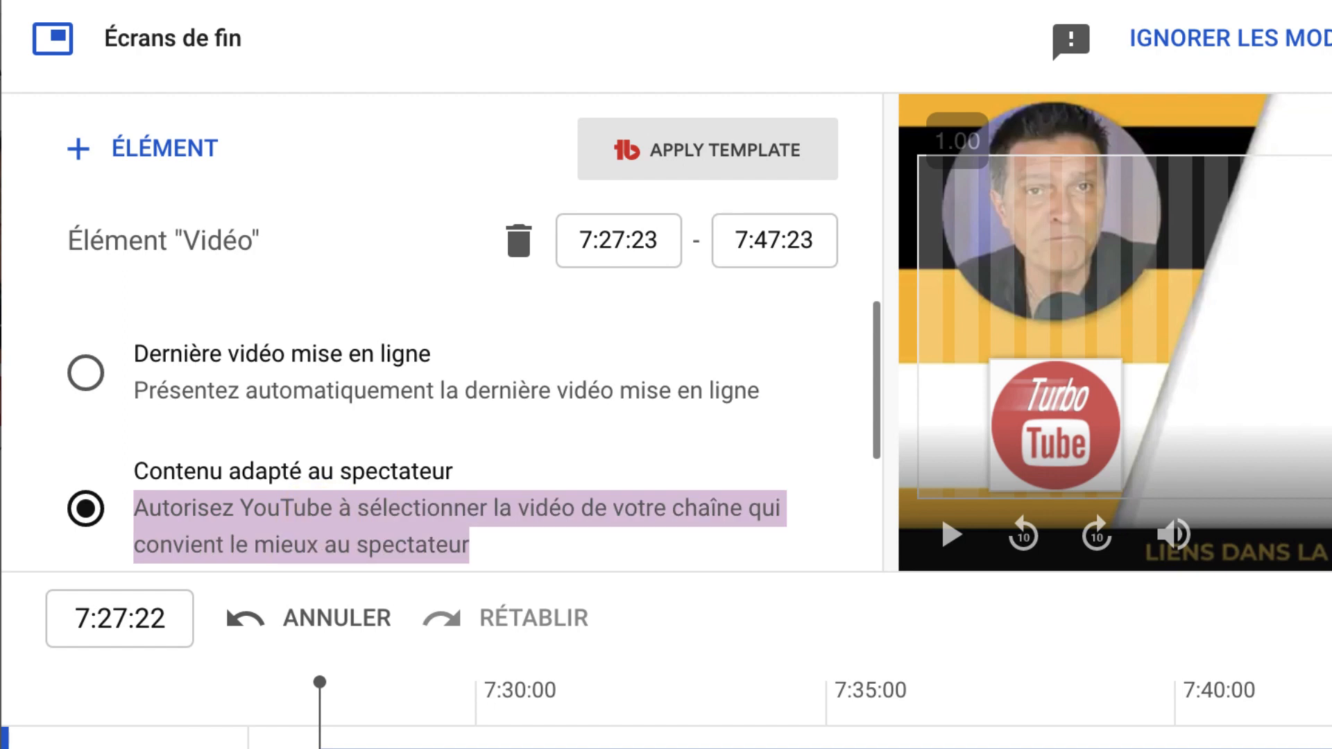
Review the end-screen video element's options, down to the one for selecting a specific video
scroll(378, 381, down, 3)
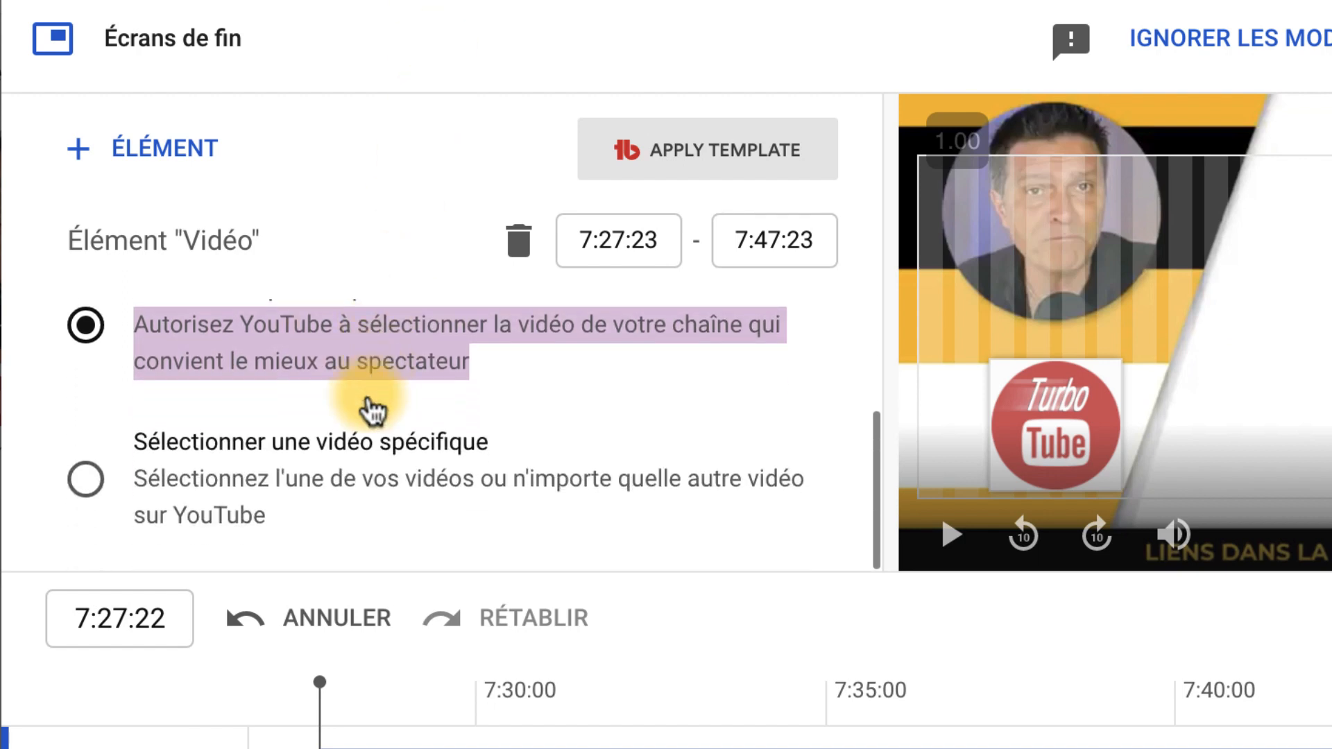
drag(134, 484, 265, 517)
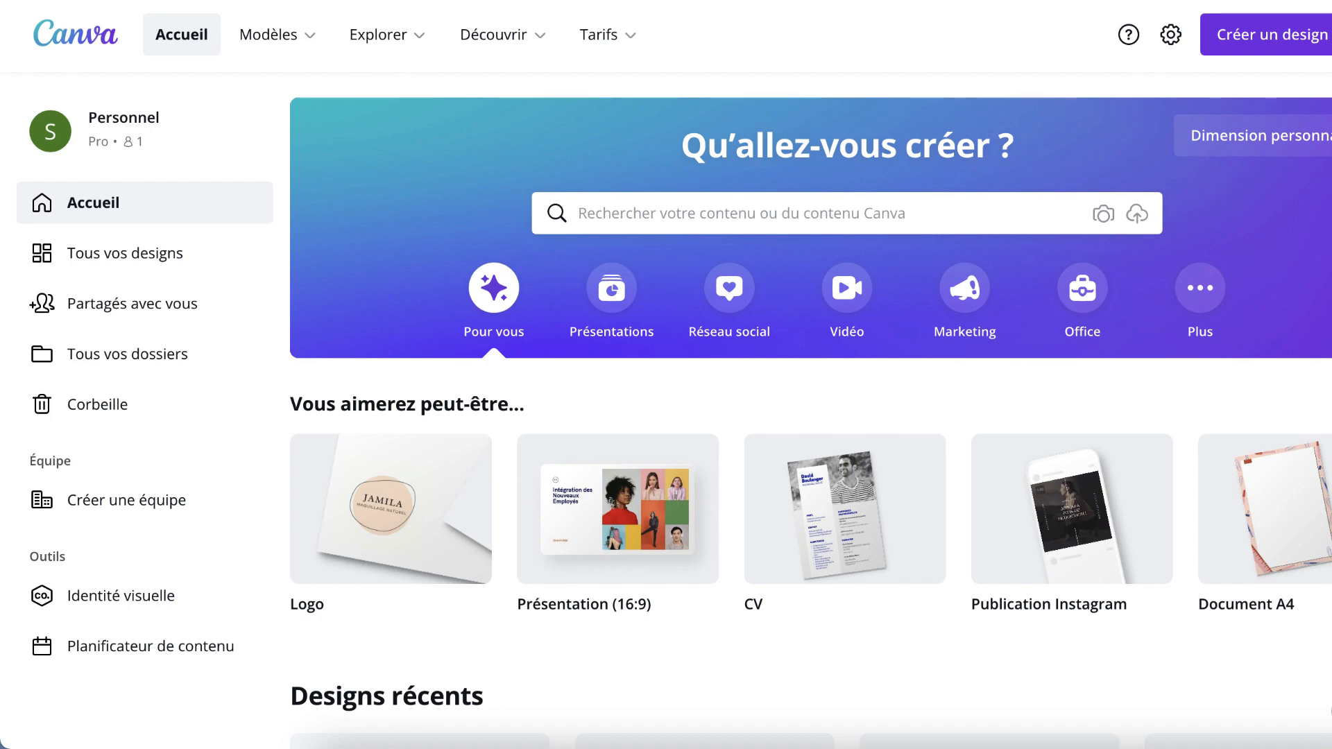
Switch to Canva, create a blank video design from a search for "video", and check its dimensions
click(592, 215)
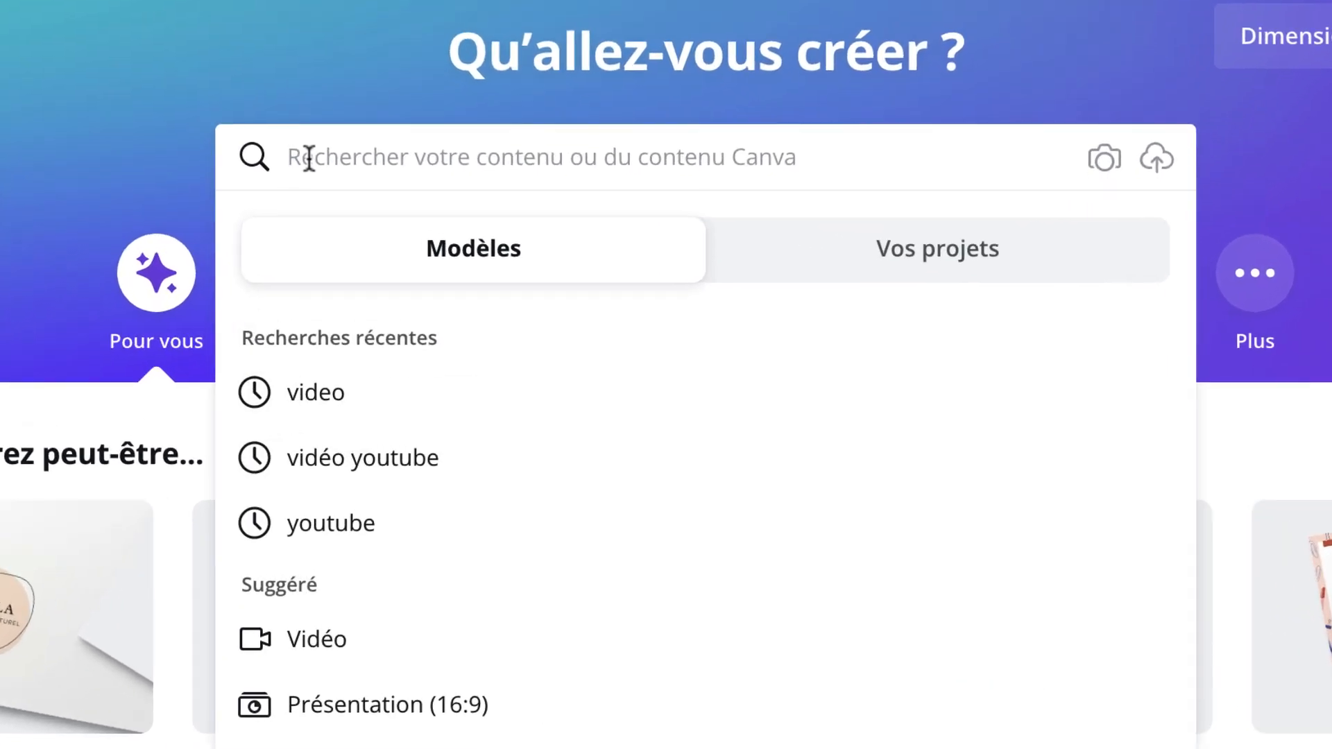
text(video)
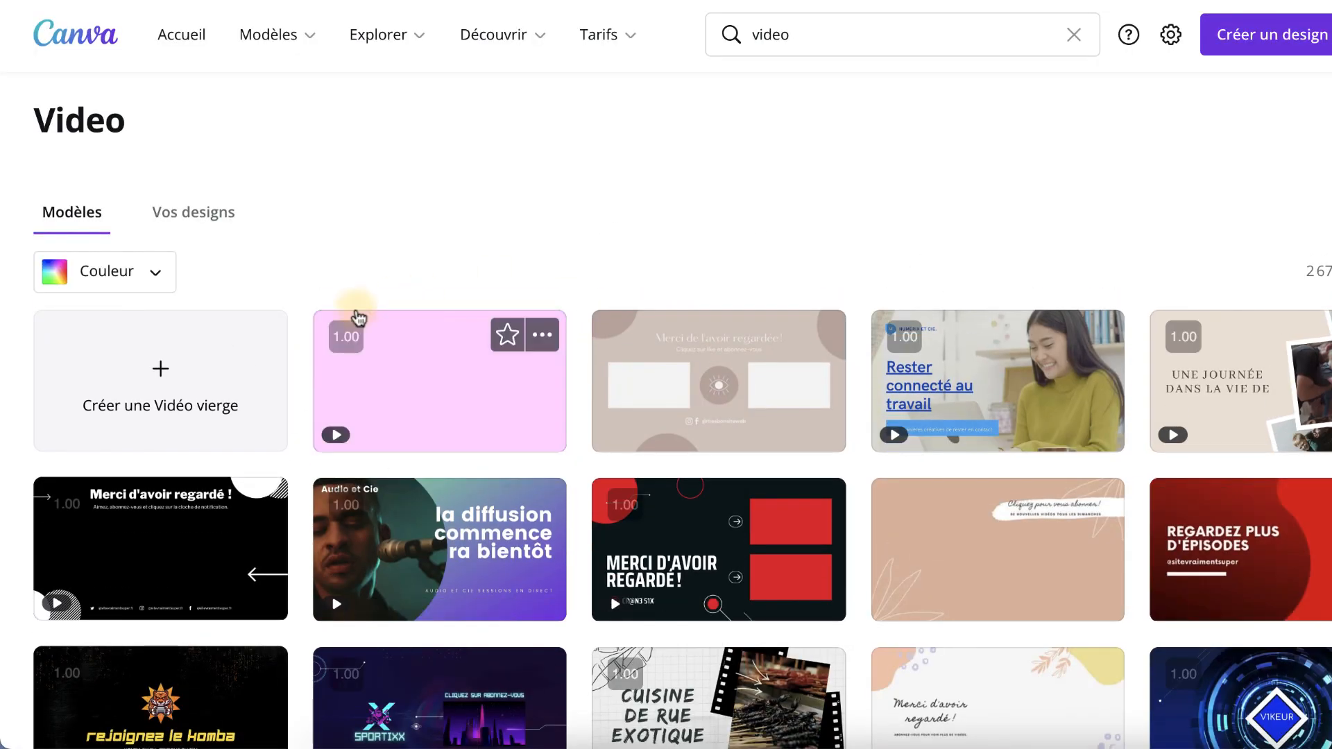
click(165, 371)
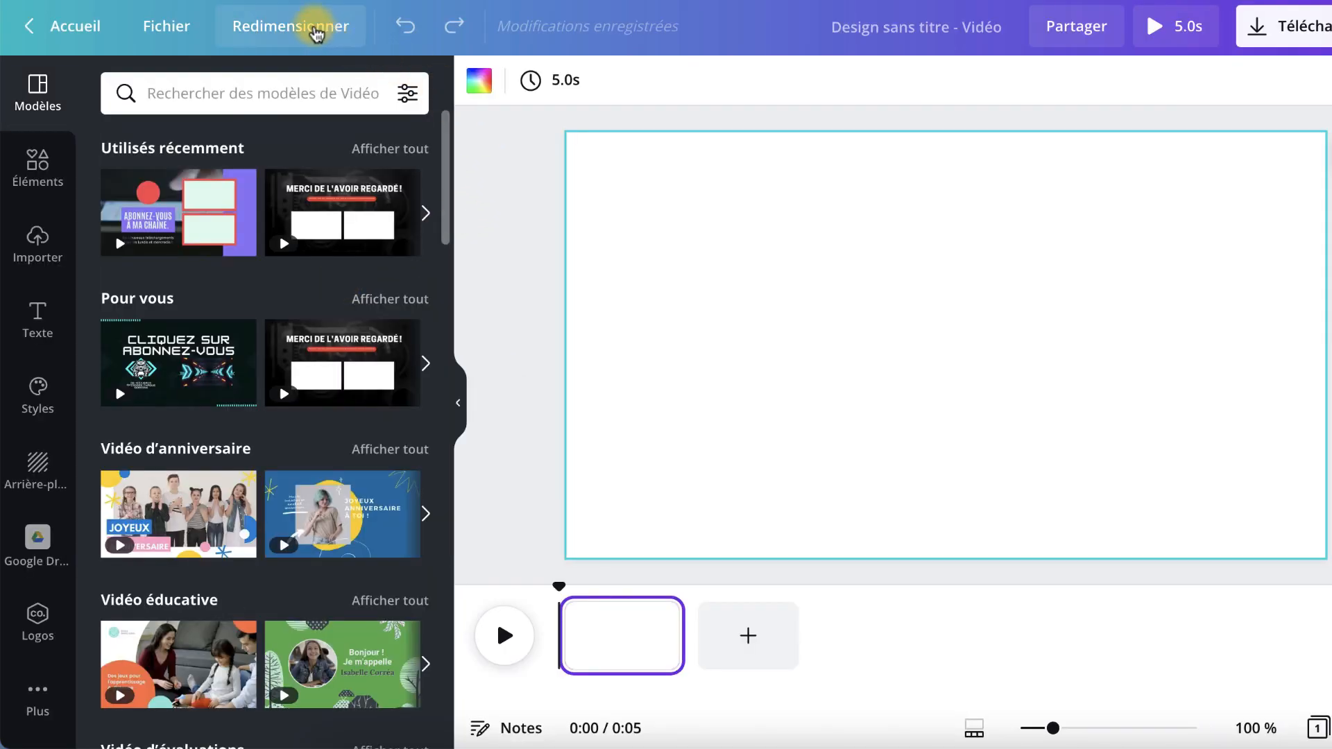
click(315, 30)
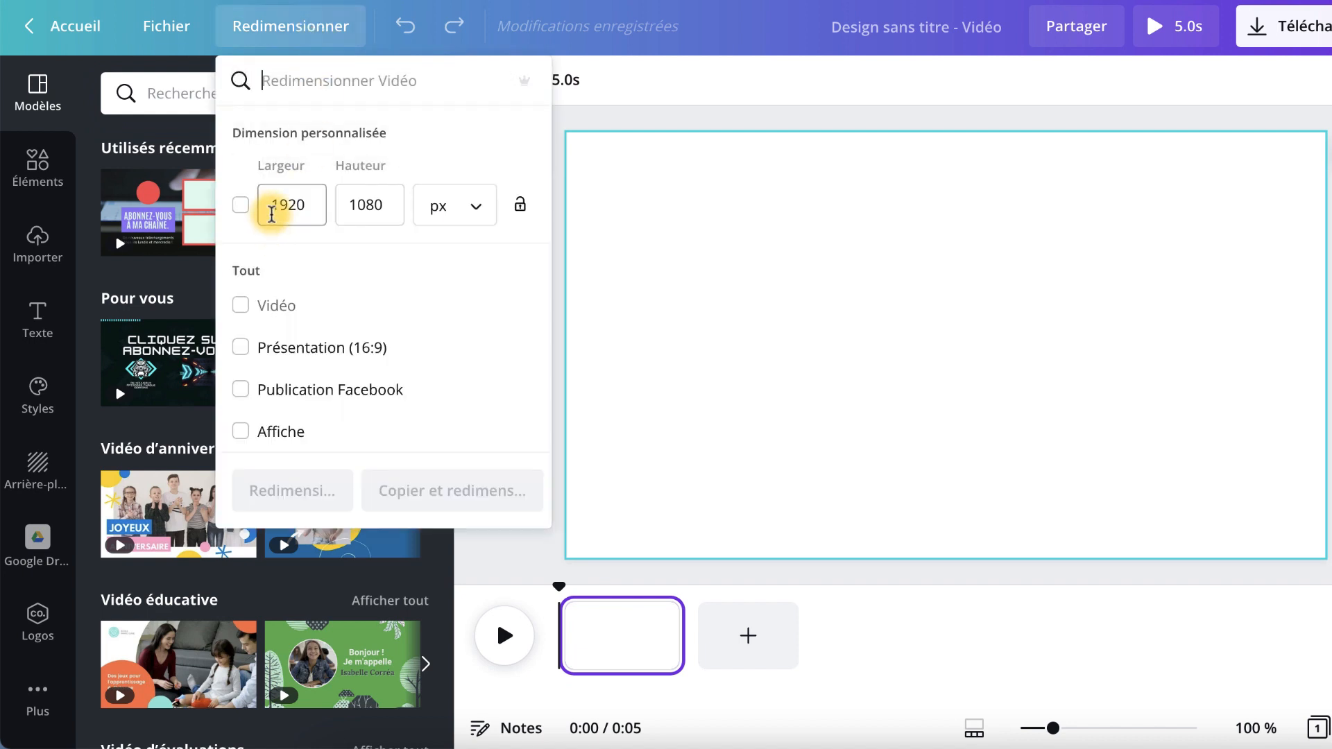
click(562, 113)
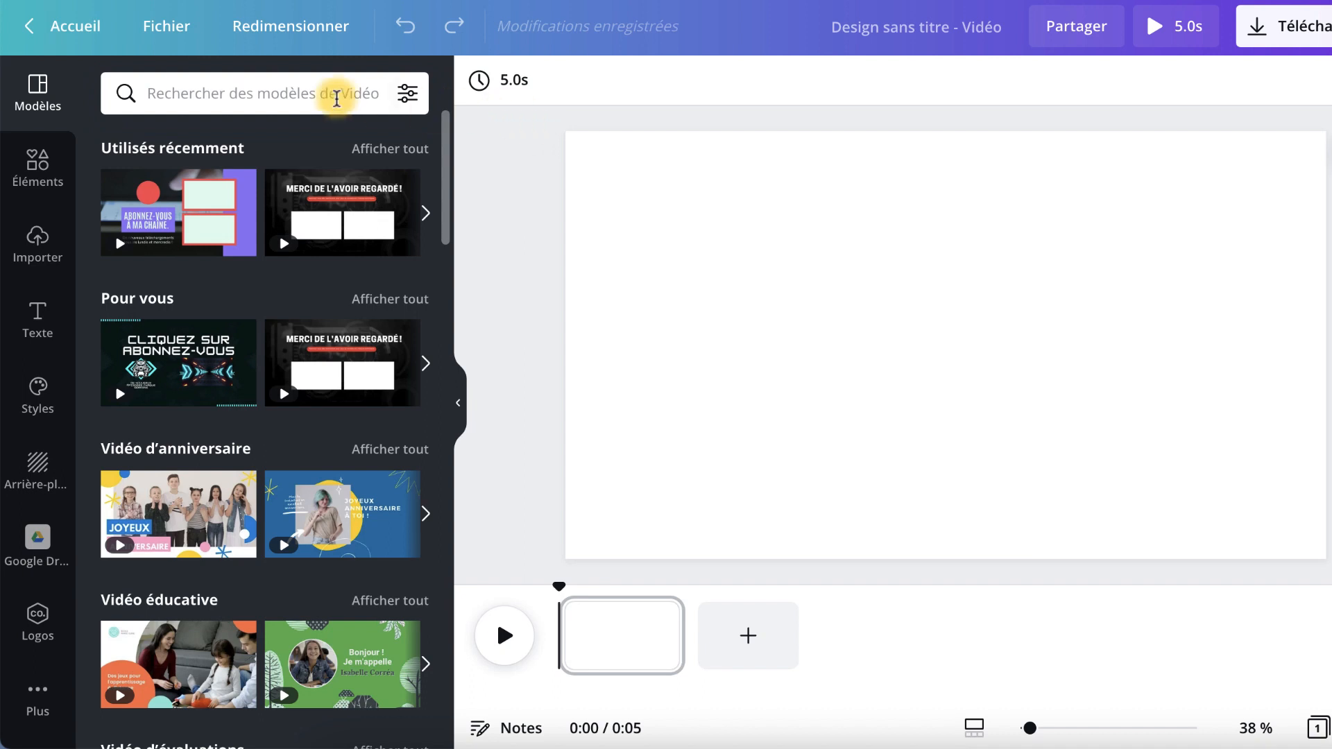
Search the video templates for "écran de fin" and apply the "Abonnez-vous à ma chaîne" template with two video frames
click(178, 83)
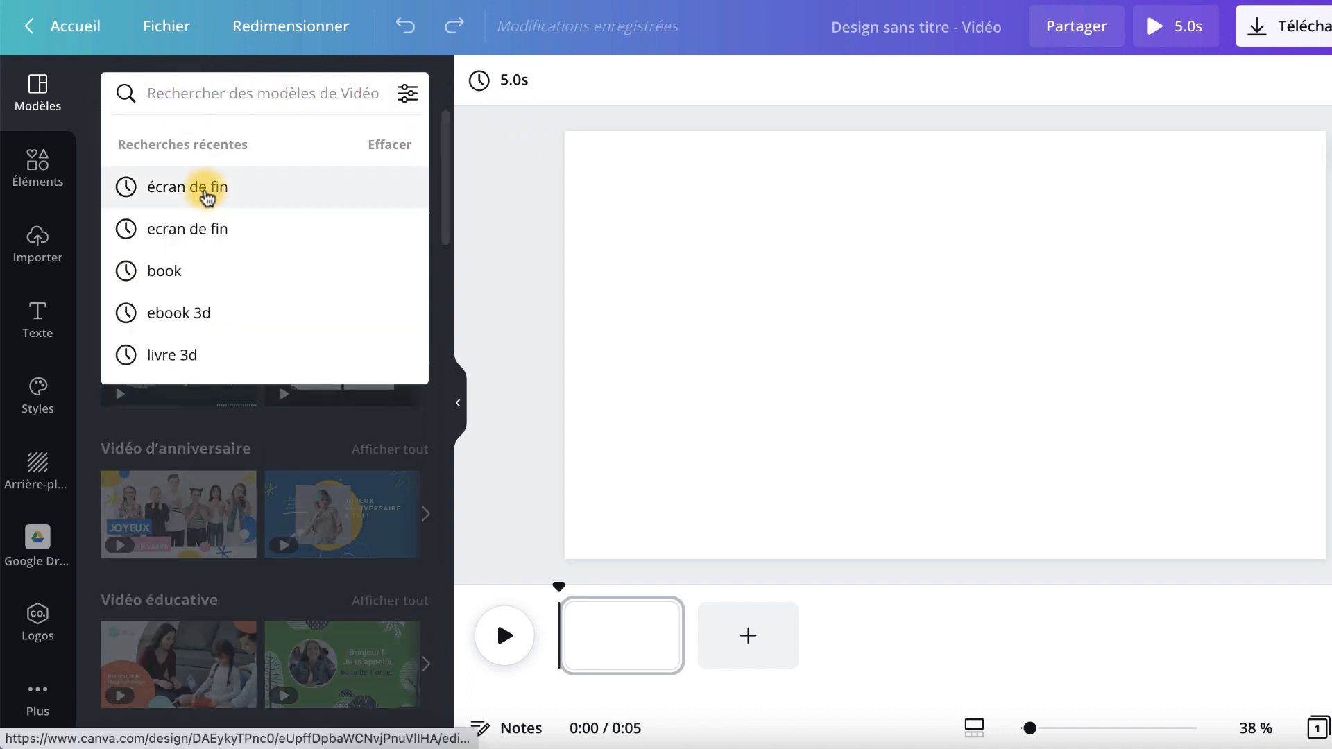
click(207, 194)
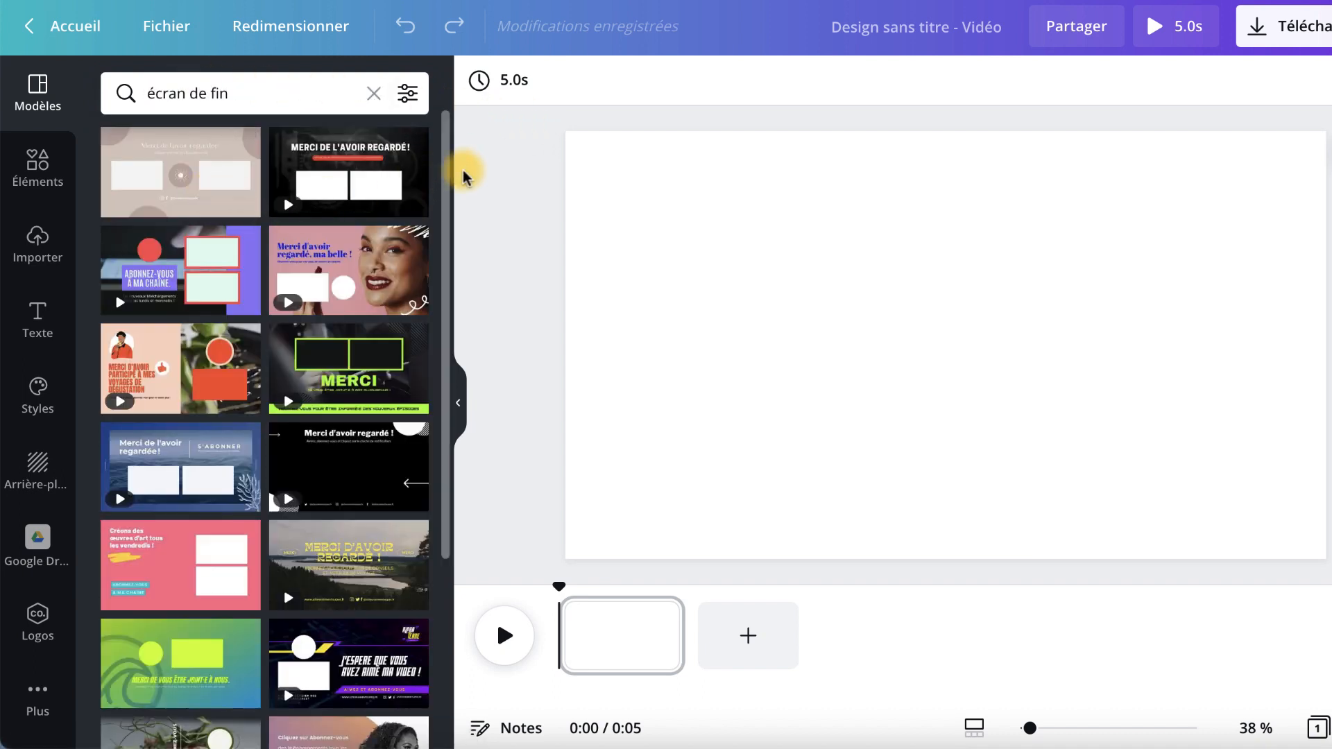
scroll(263, 337, down, 6)
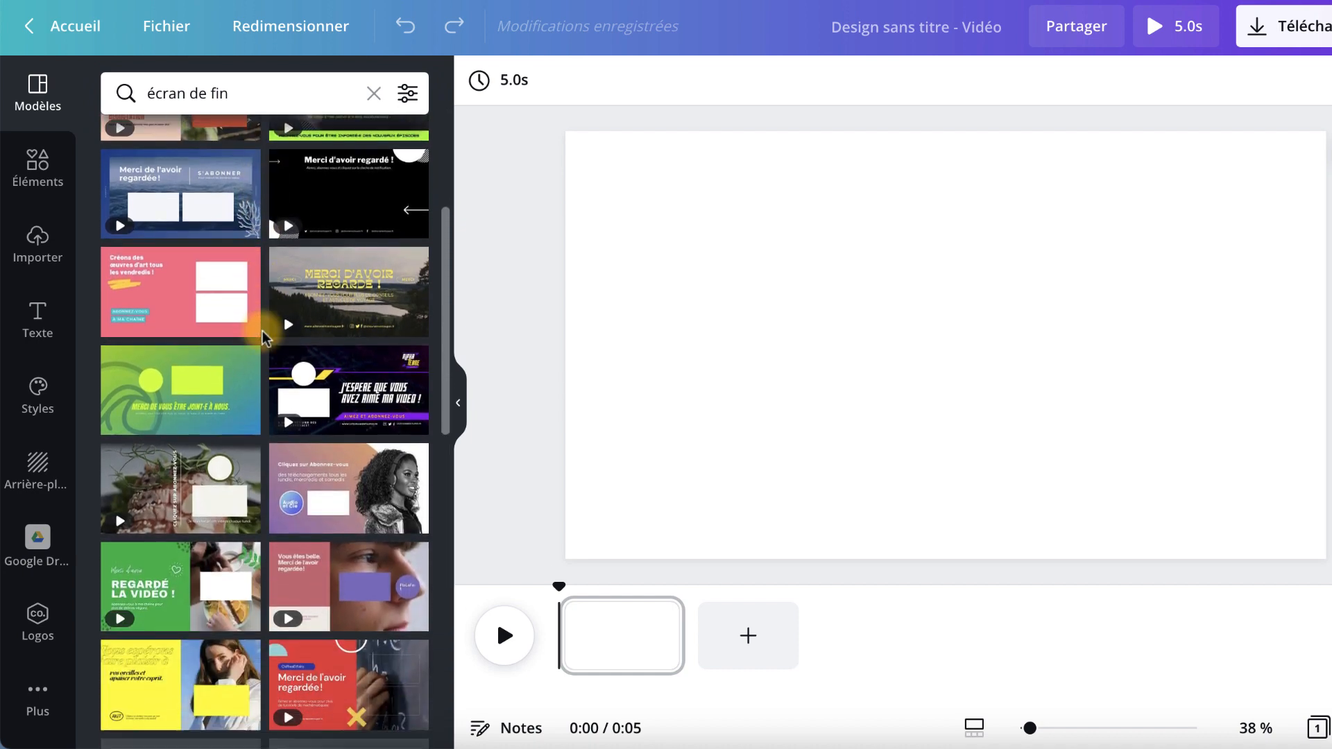
scroll(263, 338, down, 4)
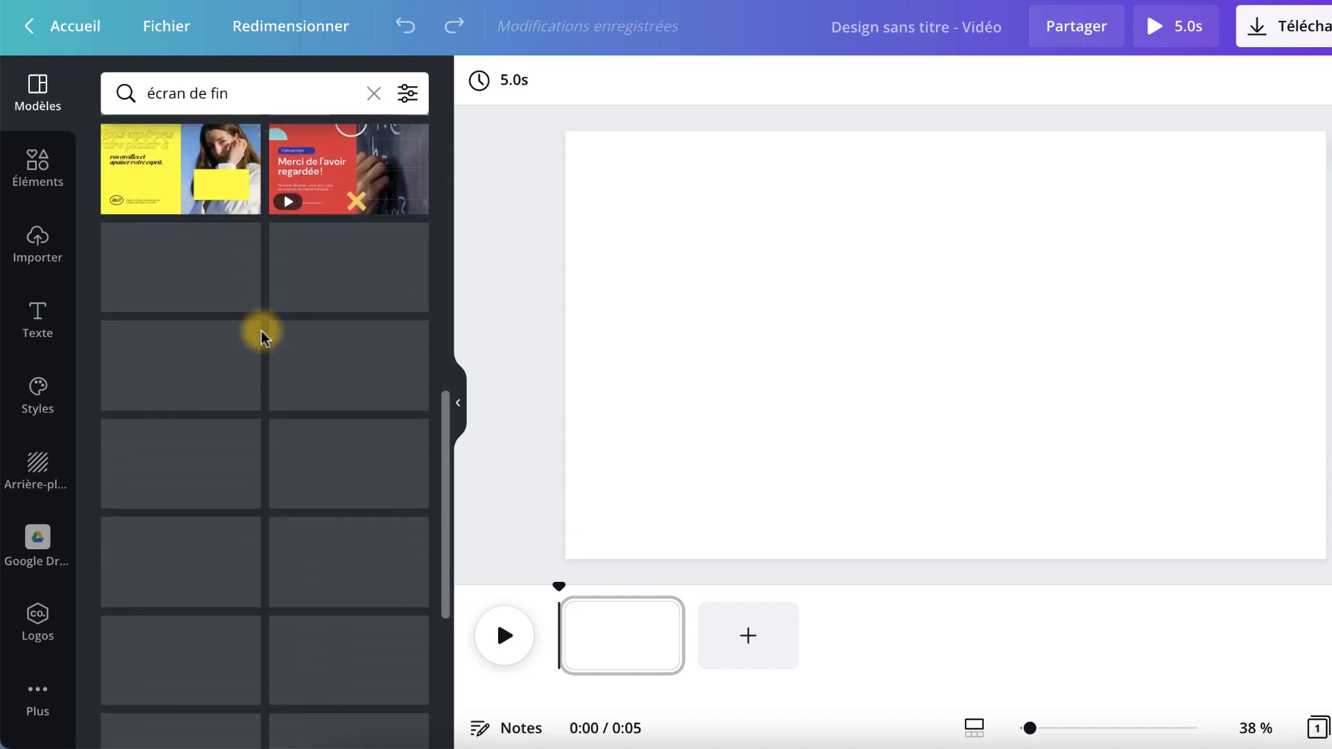
scroll(263, 338, up, 10)
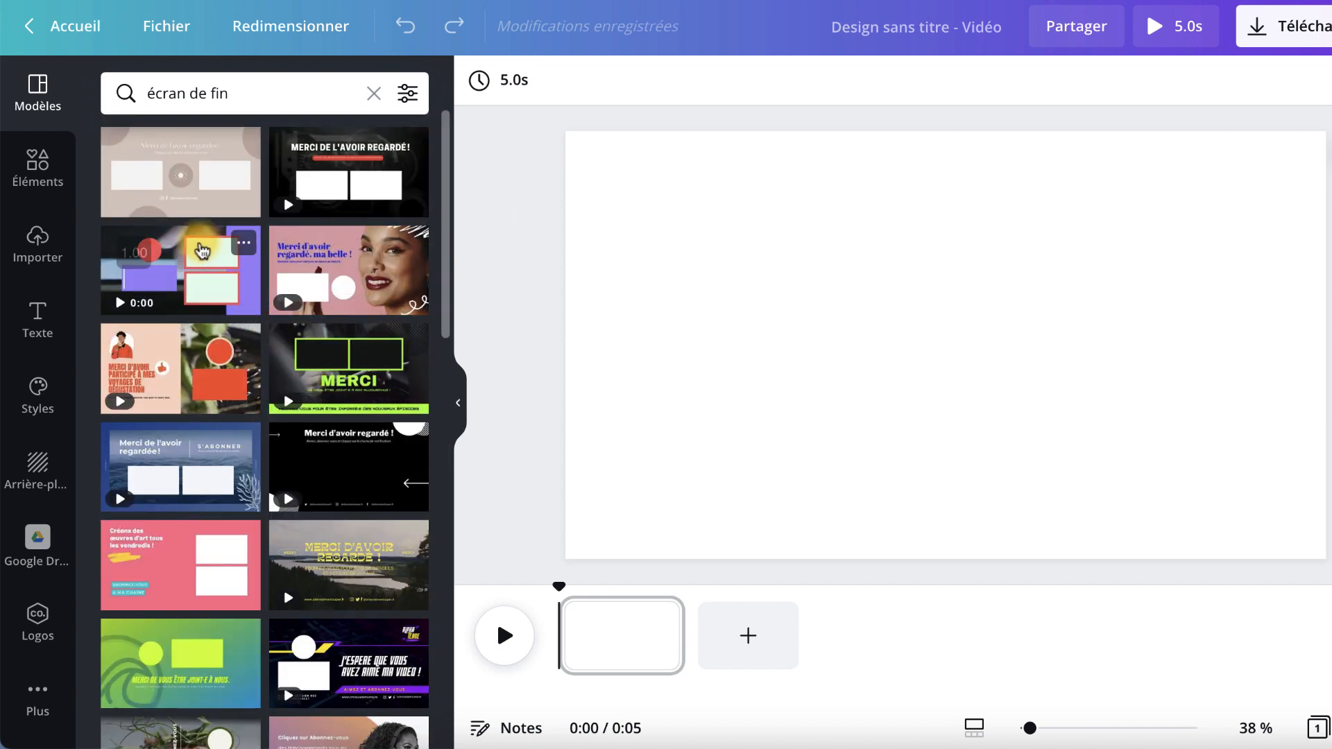
click(179, 245)
click(179, 244)
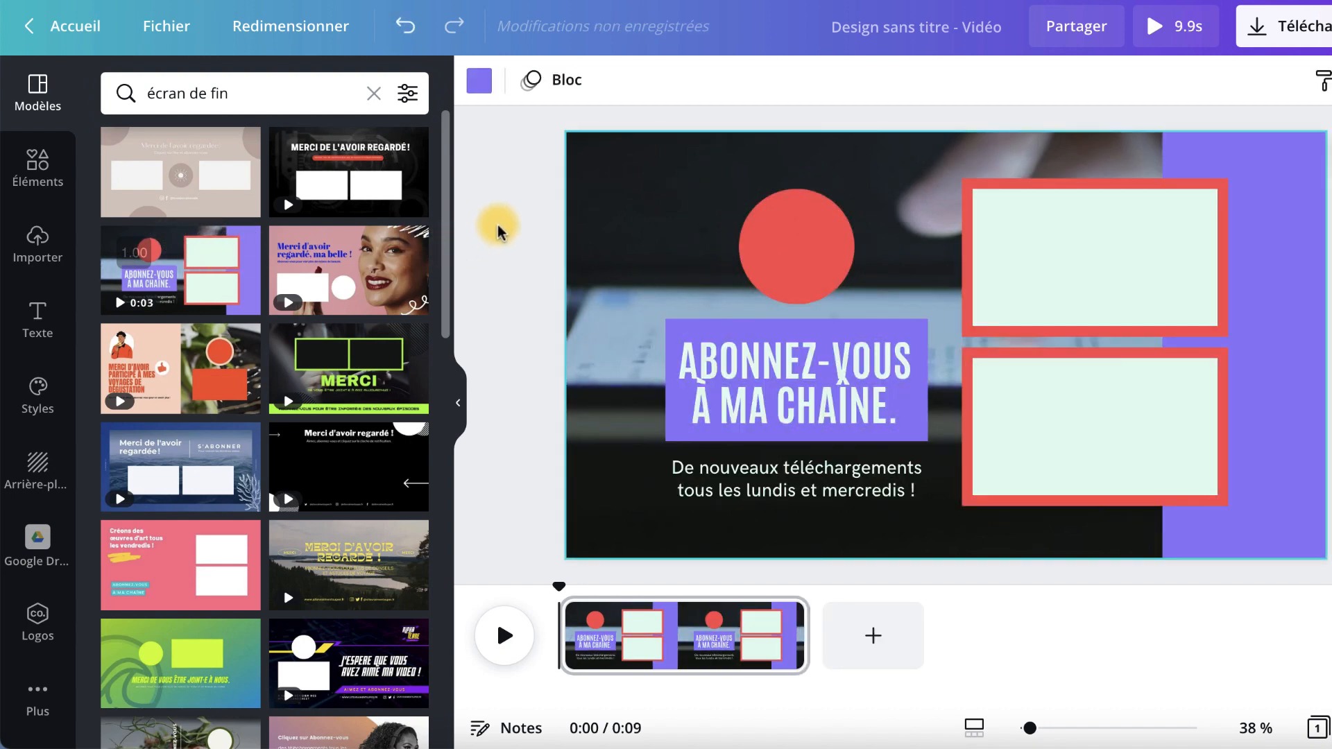
Recolor the red circle above the heading with the document's pale mint green
click(779, 268)
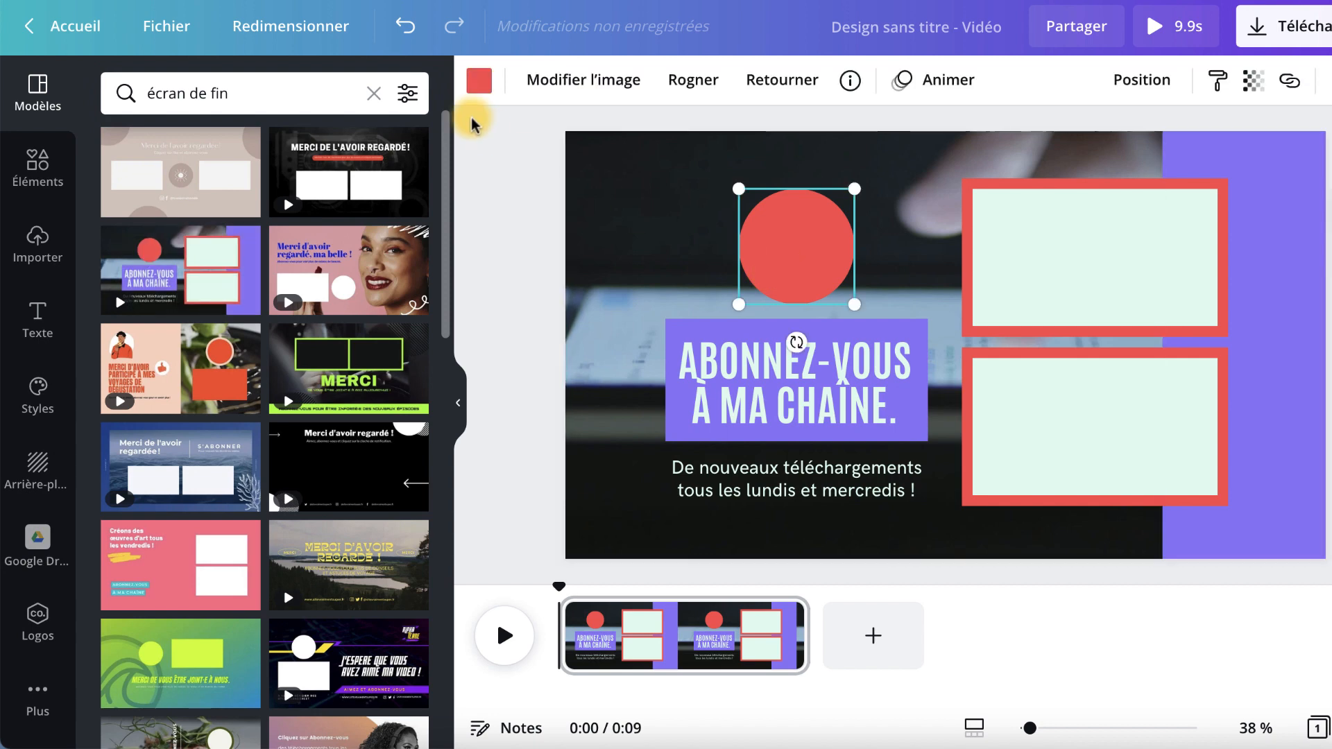
click(480, 82)
click(236, 190)
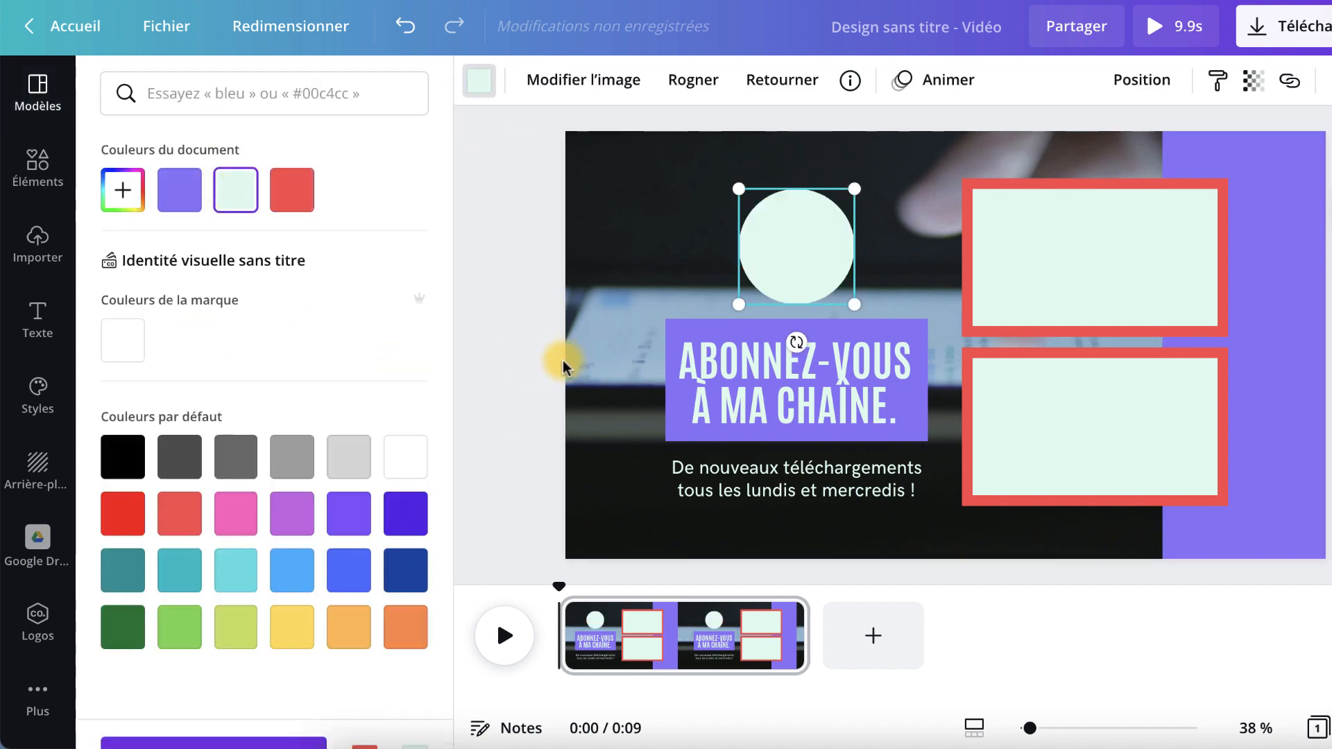
click(510, 320)
Change the font of the "Abonnez-vous à ma chaîne." heading to Cosmic Octo Heavy
click(788, 387)
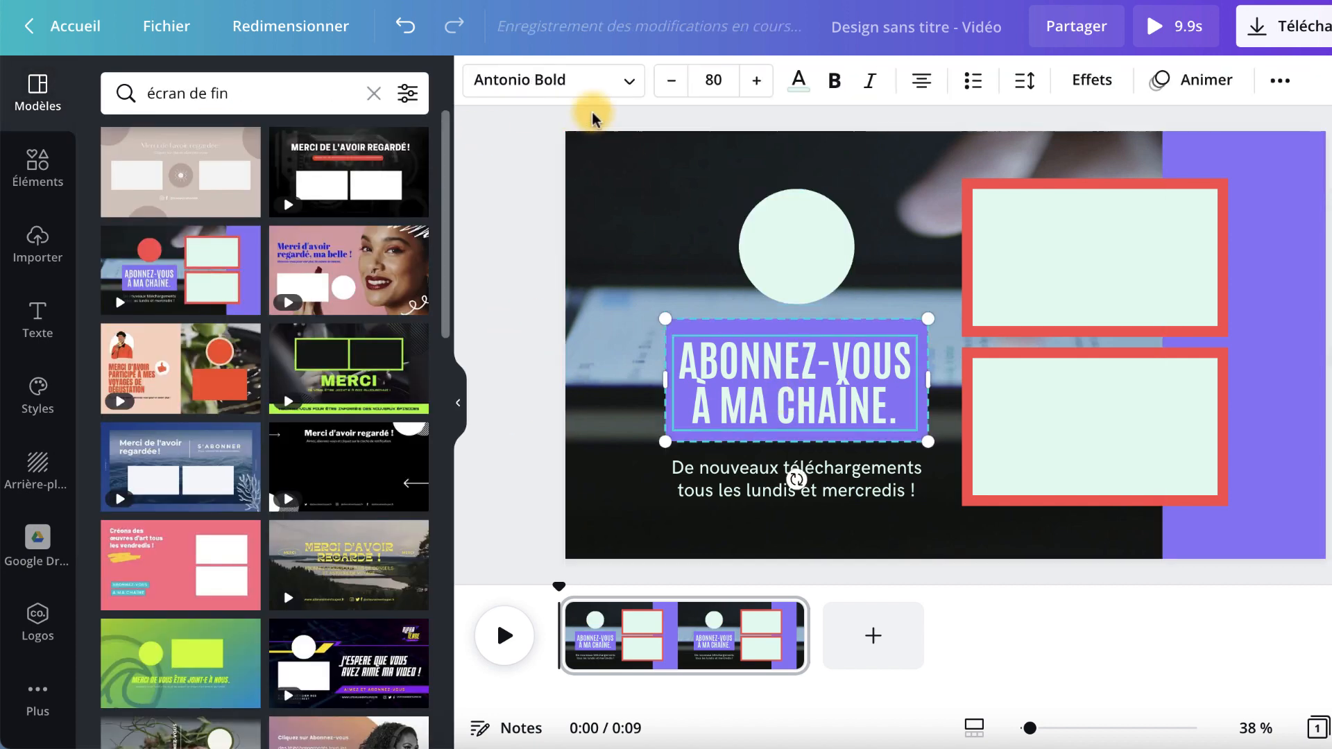
click(630, 82)
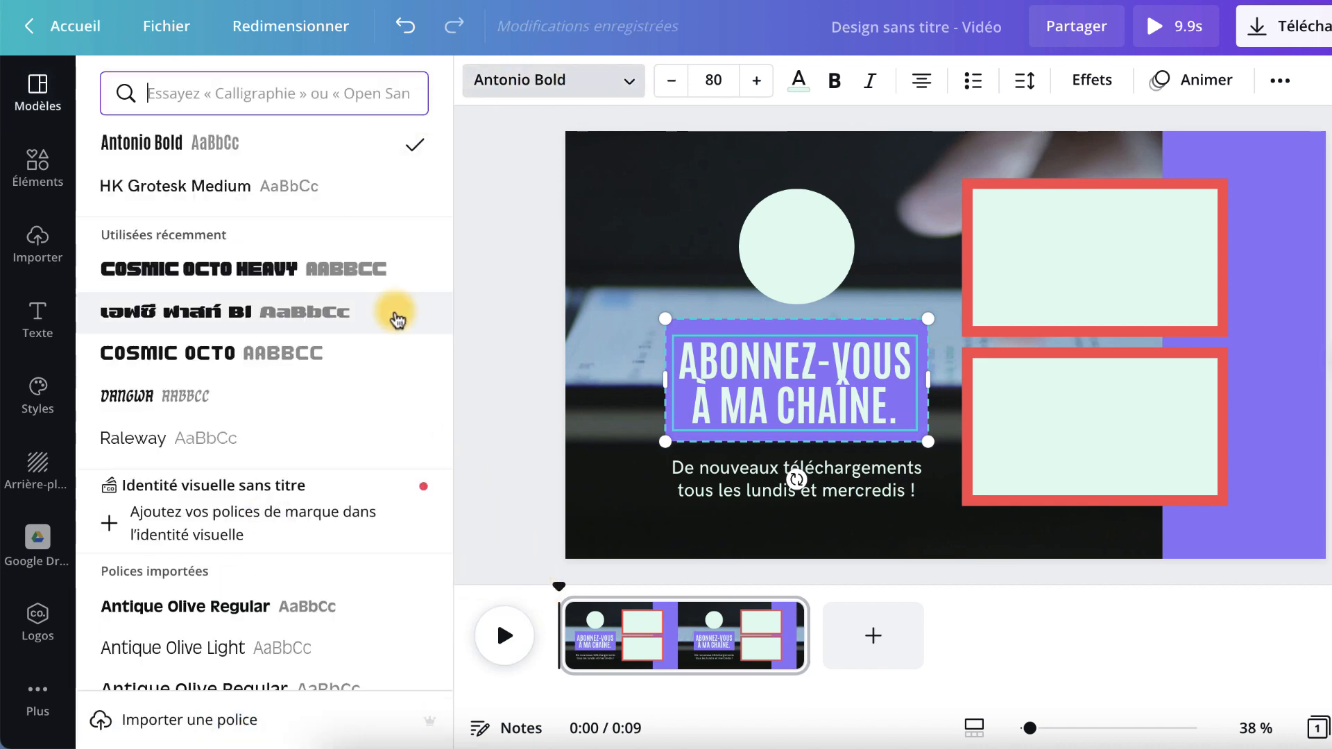
click(279, 274)
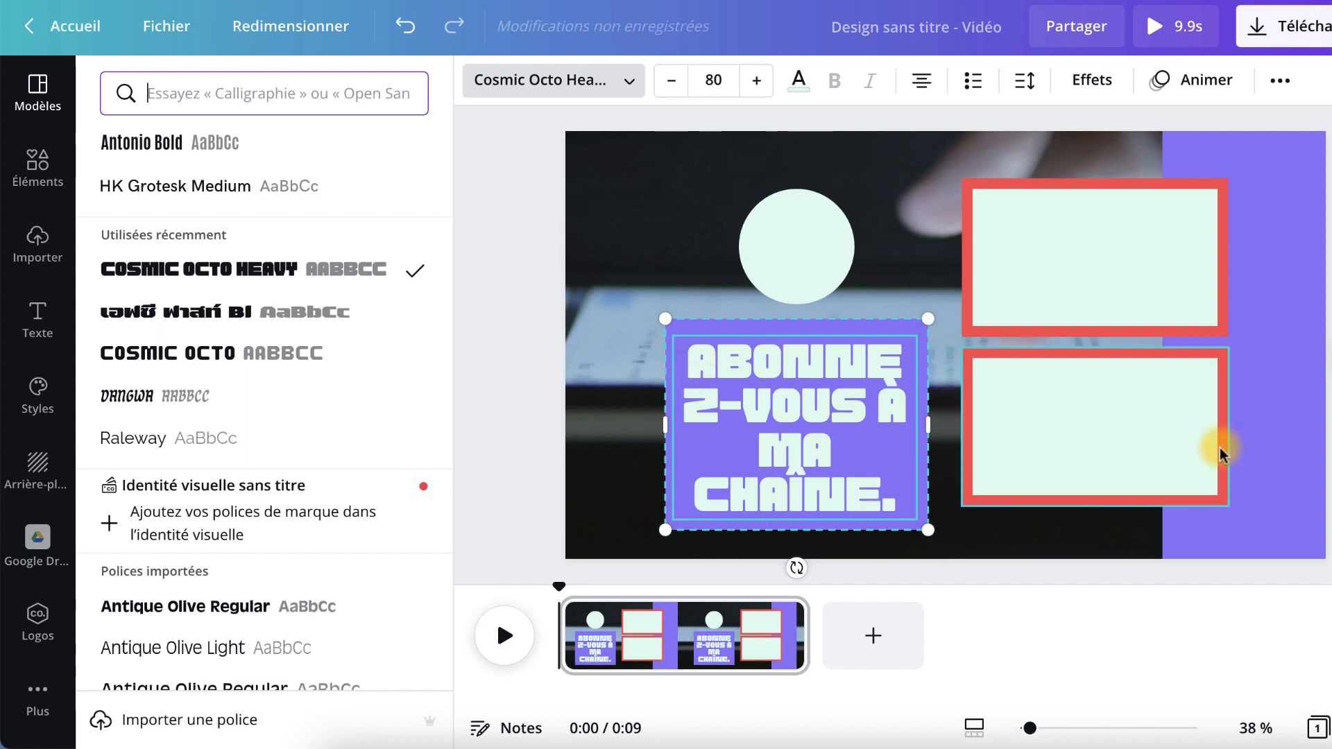
key(Escape)
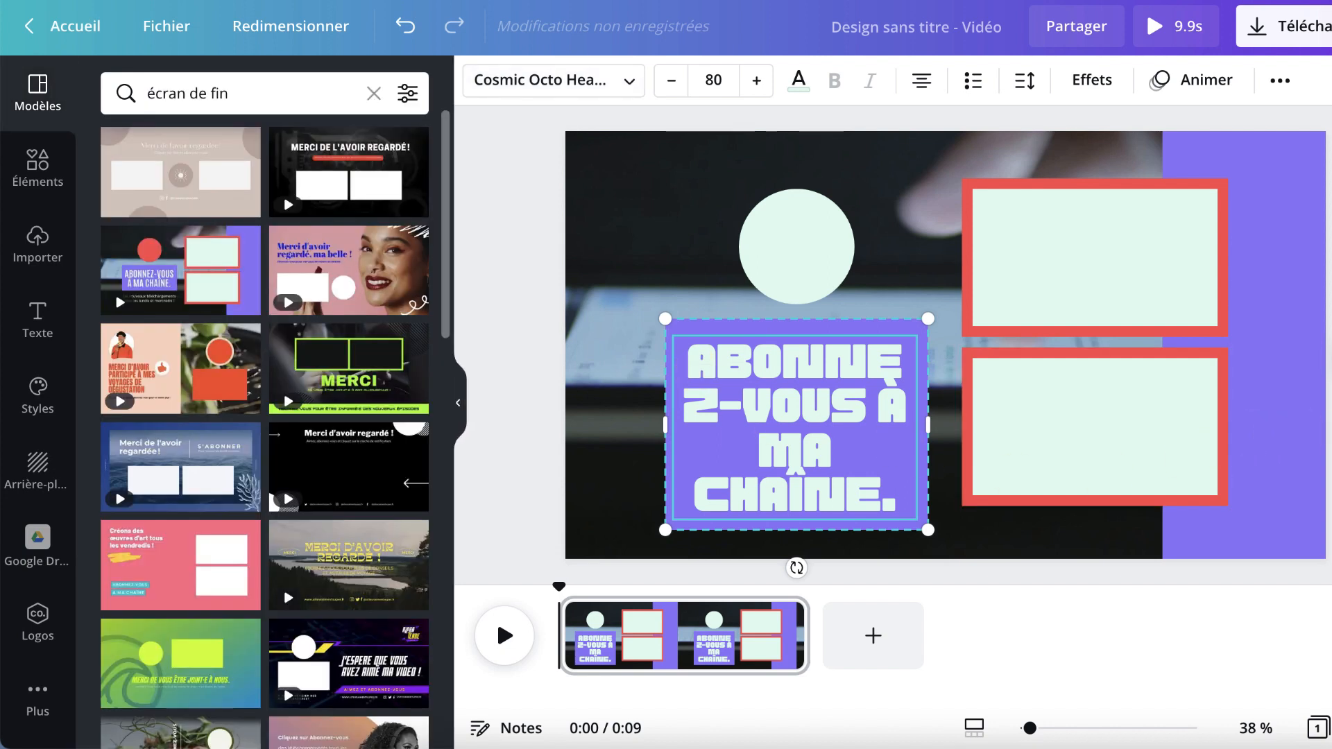
Apply the orange desert dunes image as the page background and delete the dark video covering it
click(608, 219)
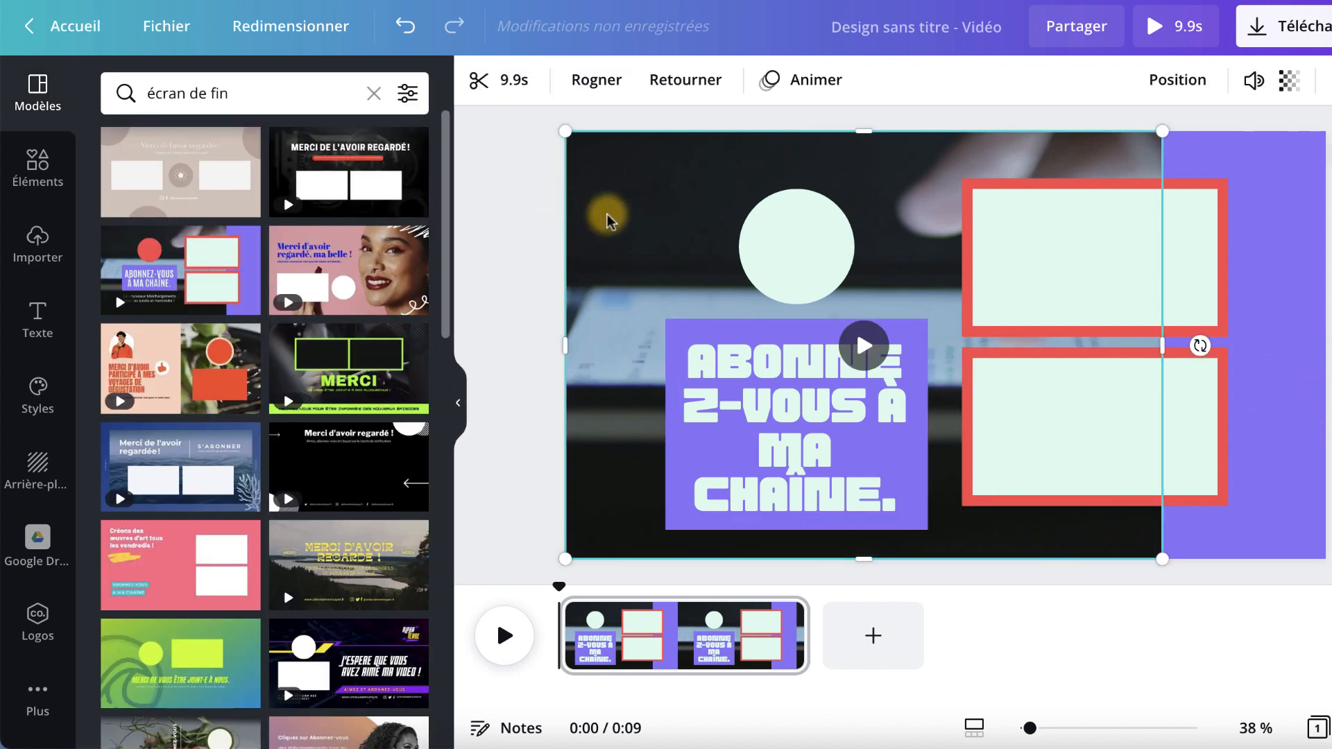
click(34, 466)
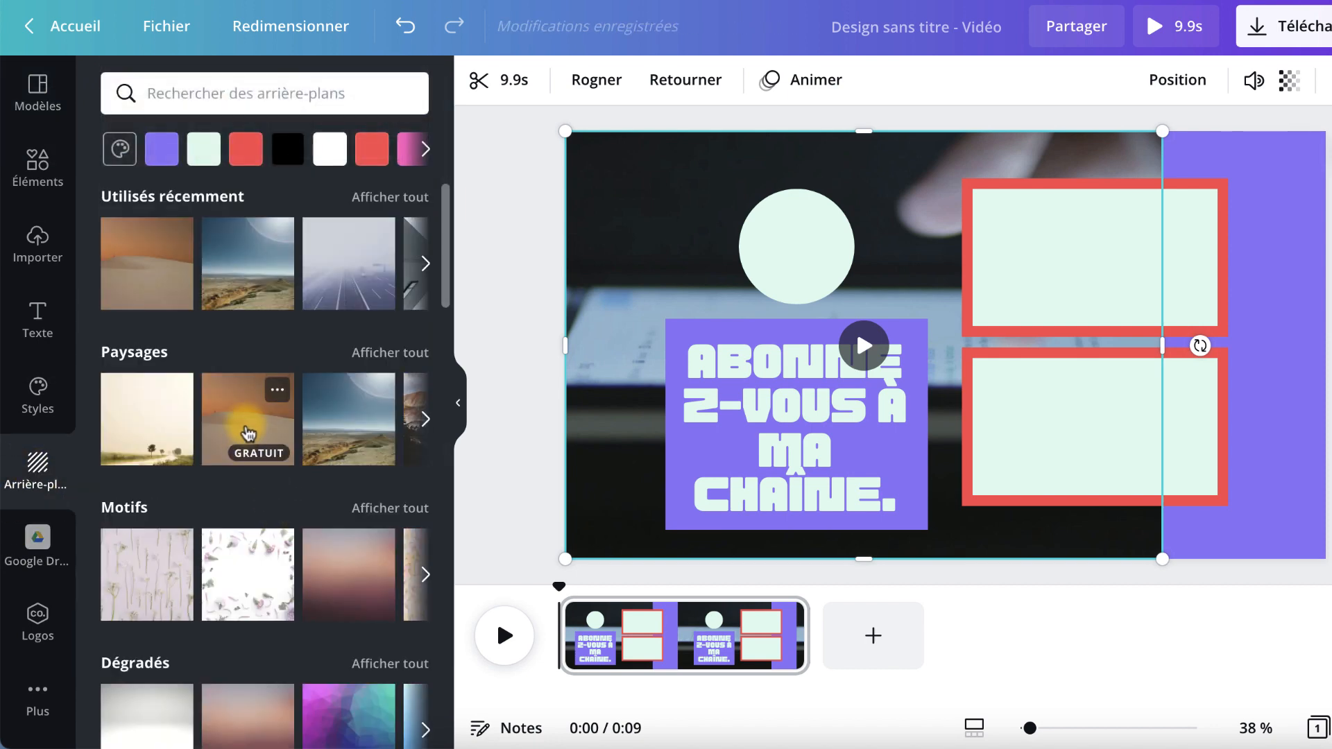
click(326, 425)
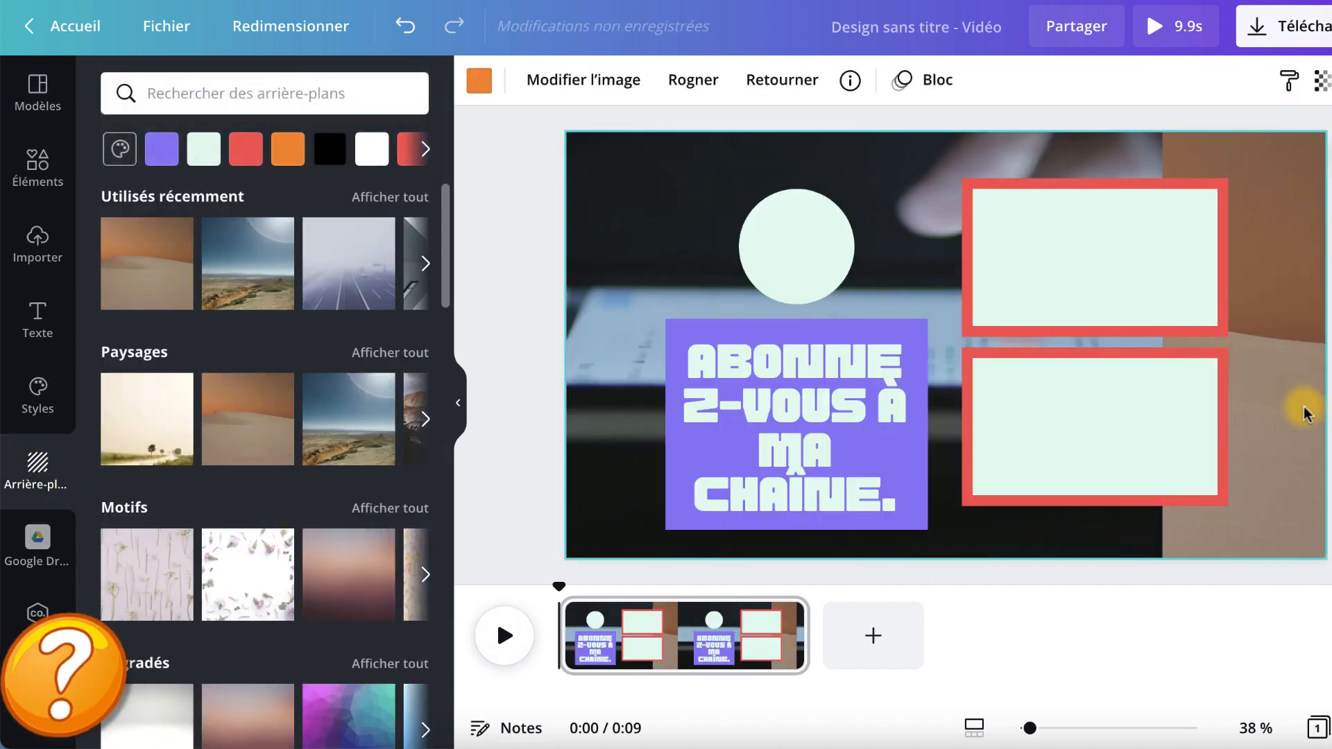
click(617, 332)
key(Delete)
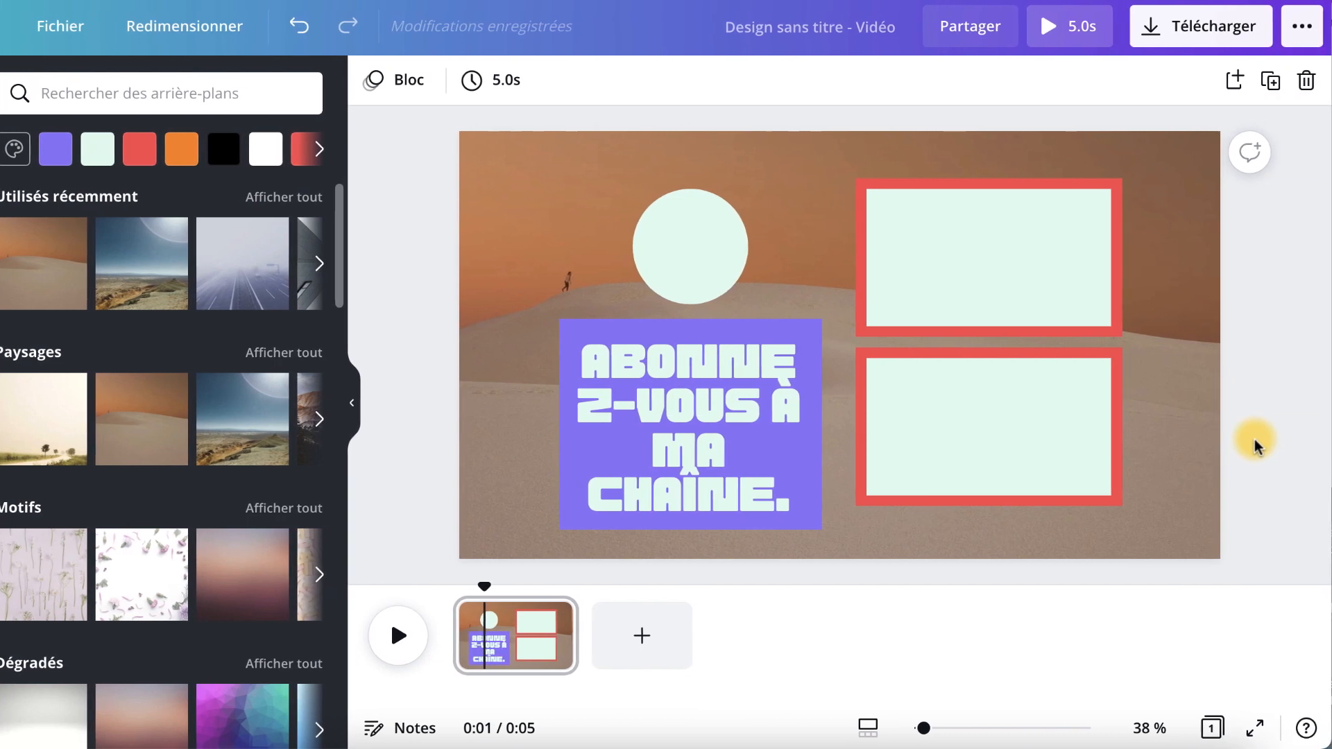
Set the design's download file type to JPG and raise its quality to the maximum
click(1190, 28)
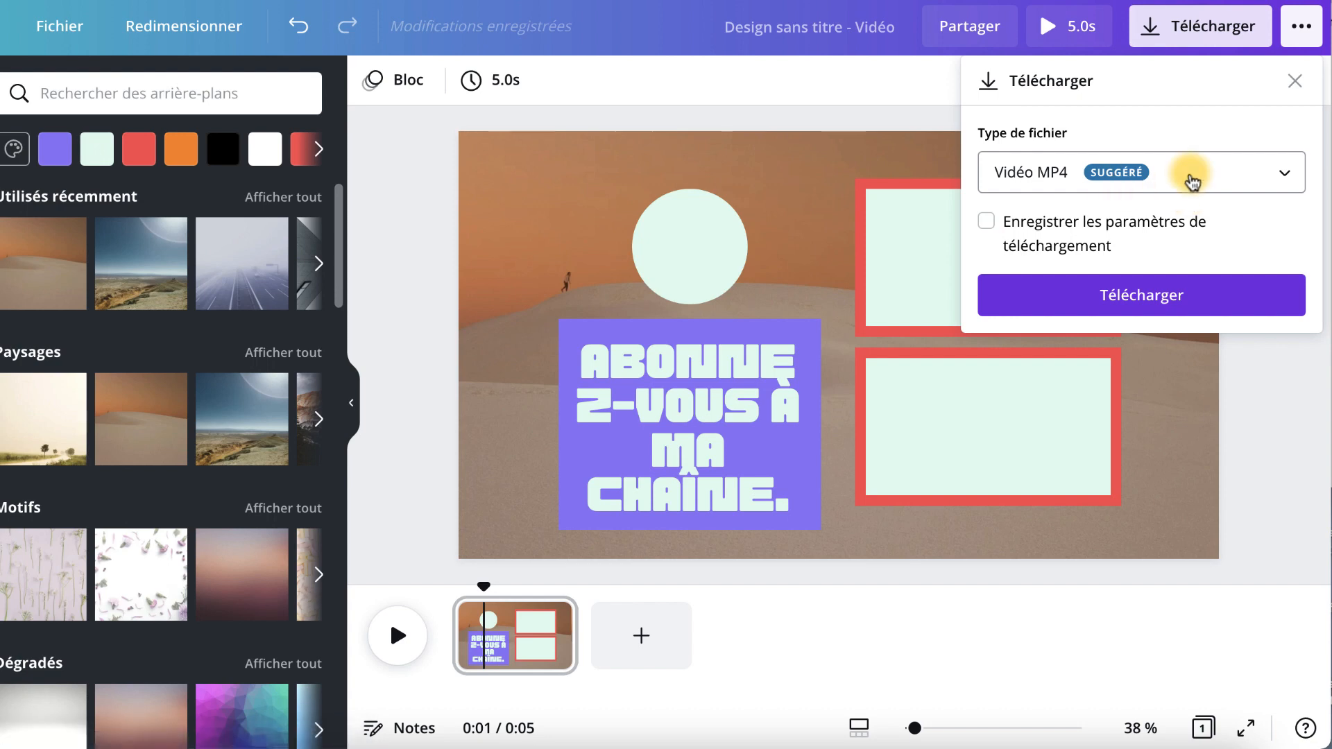
click(1282, 174)
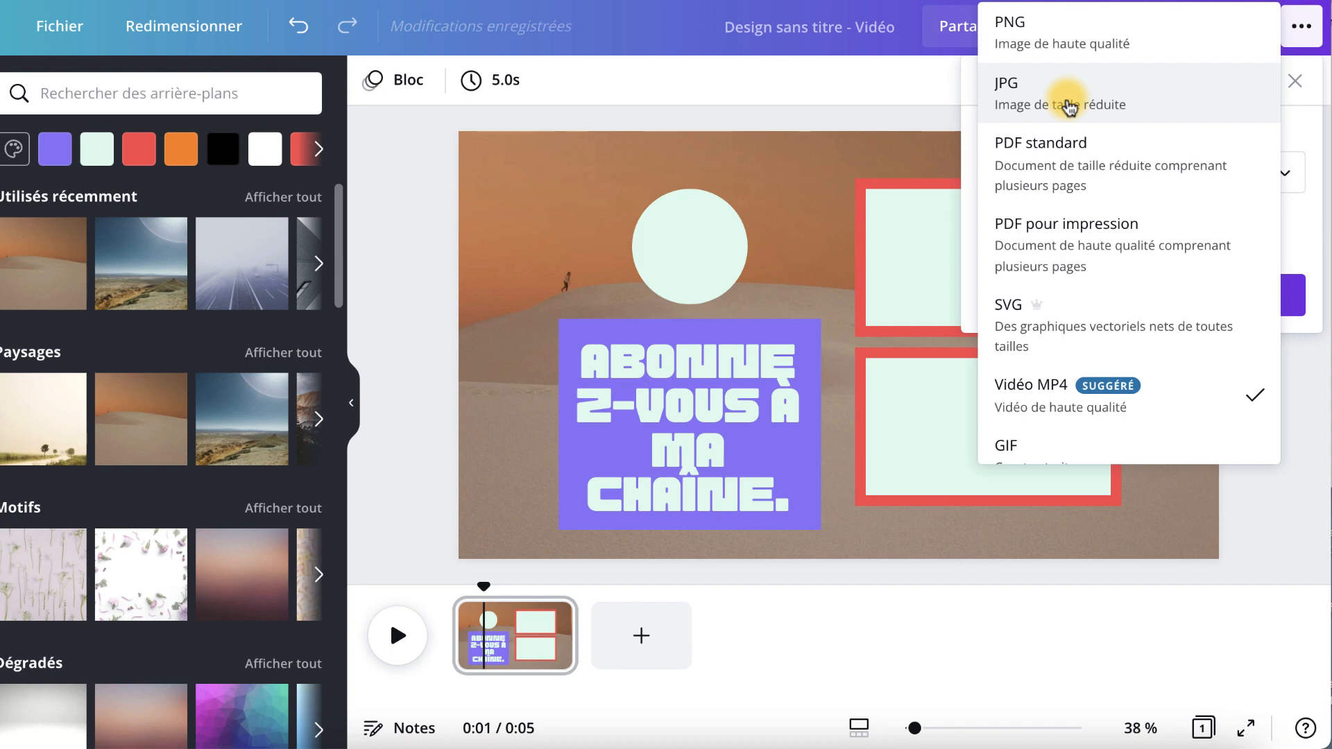
click(1069, 107)
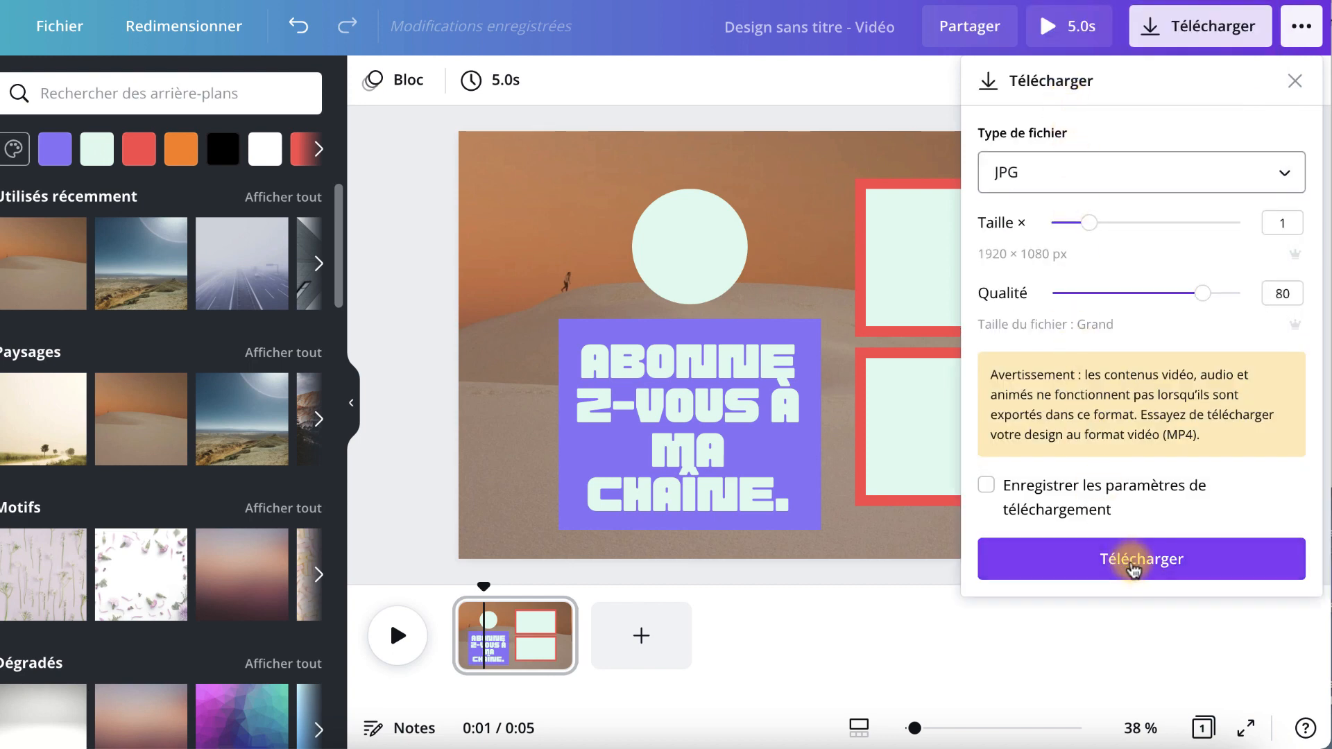
drag(1203, 293, 1241, 293)
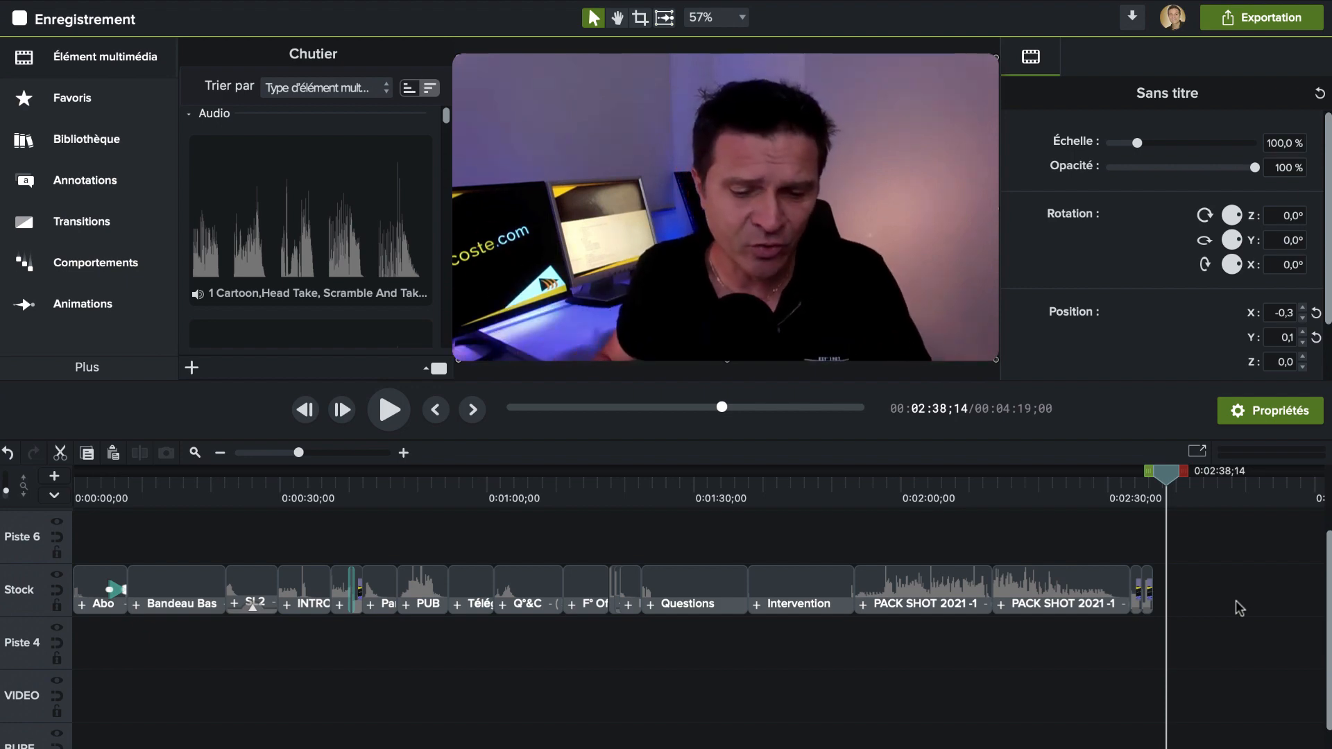
Switch to Camtasia and import the image Sans titre.jpg into the video project
key(super+i)
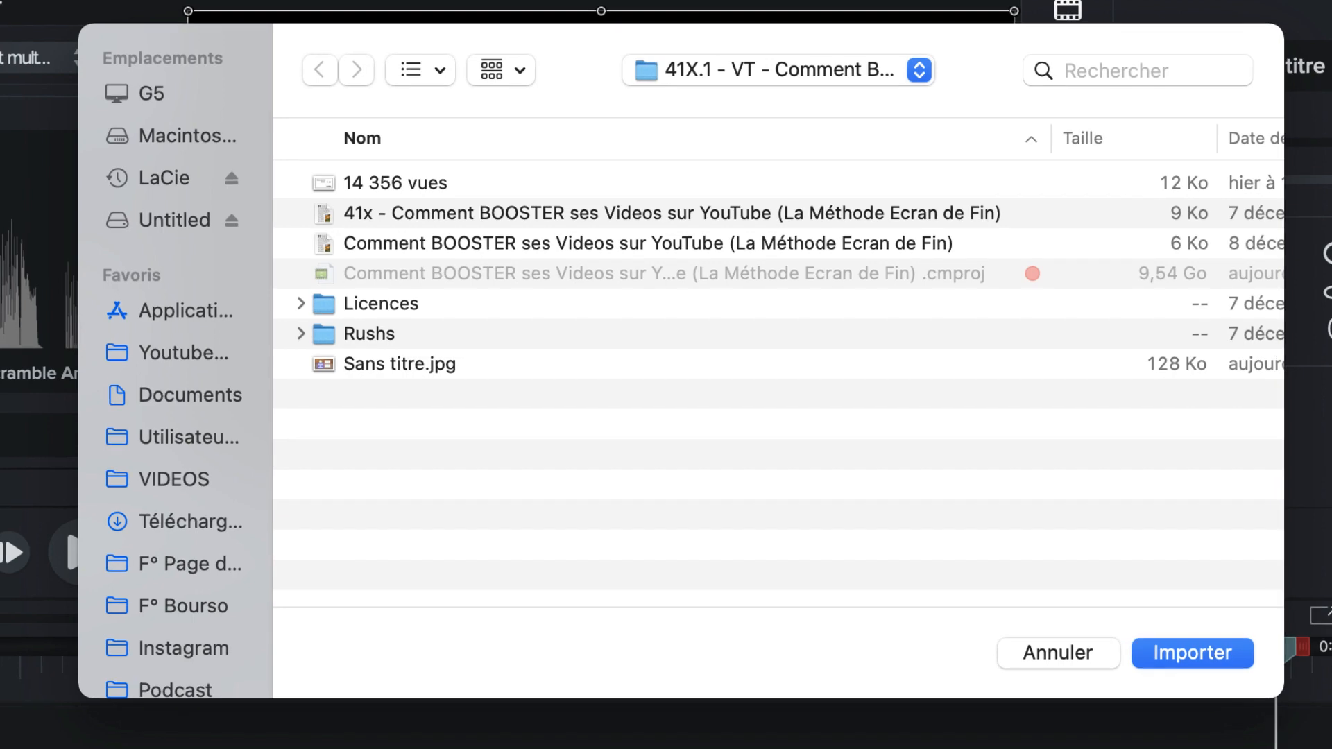
click(421, 369)
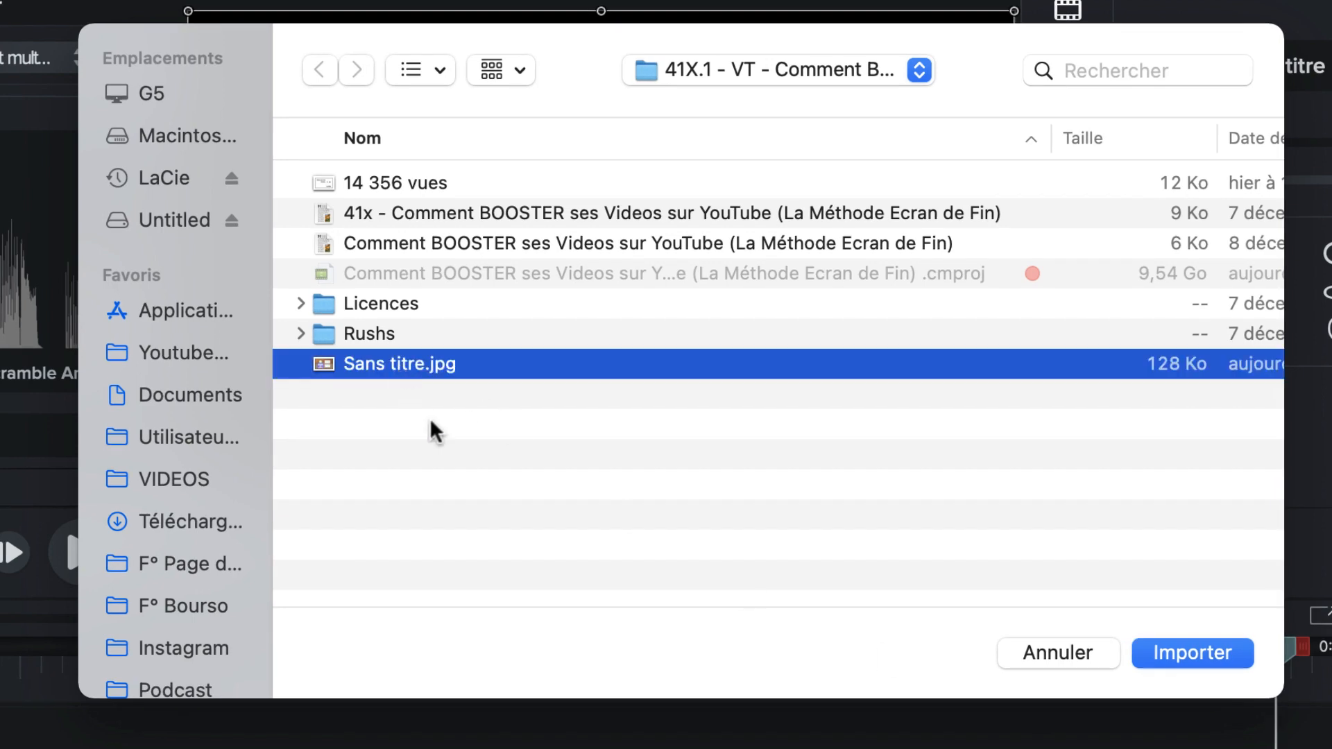
click(1204, 654)
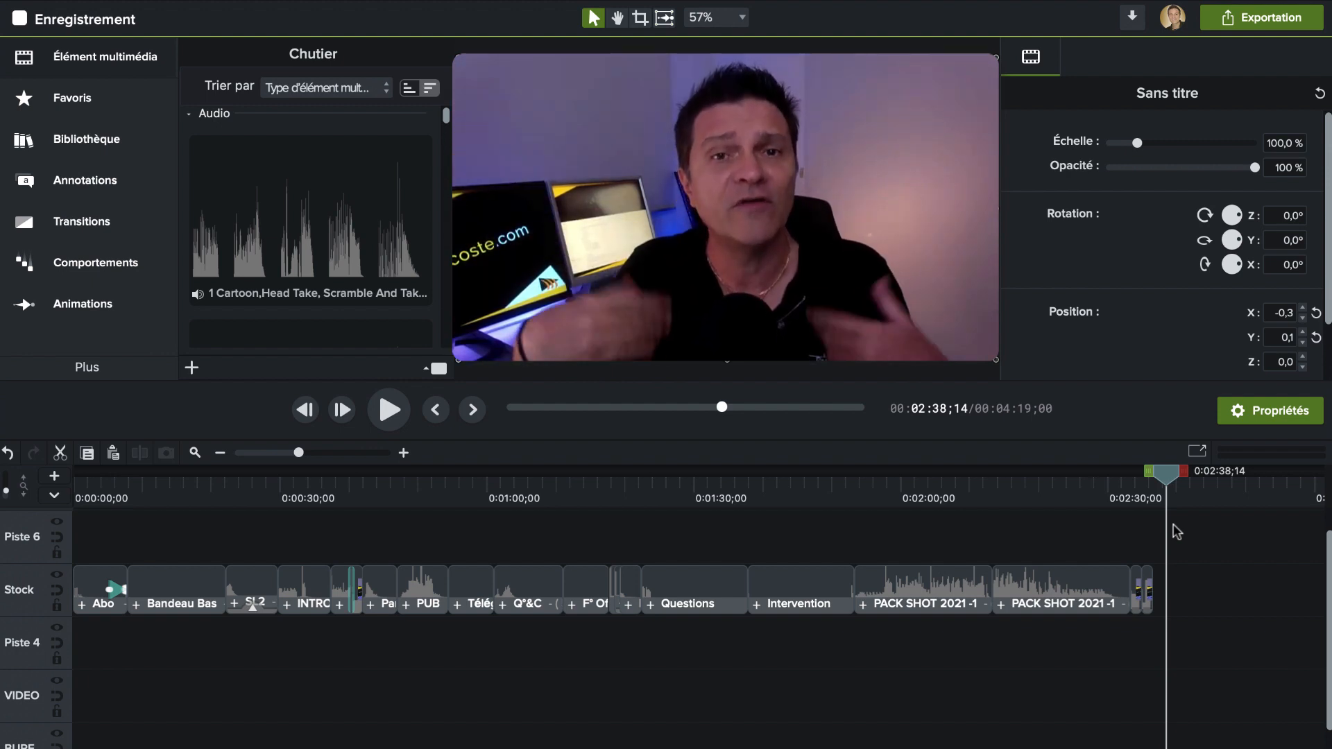
Shorten the end-screen image clip on the Stock track so that it ends at 00:02:56;15
scroll(1177, 532, right, 5)
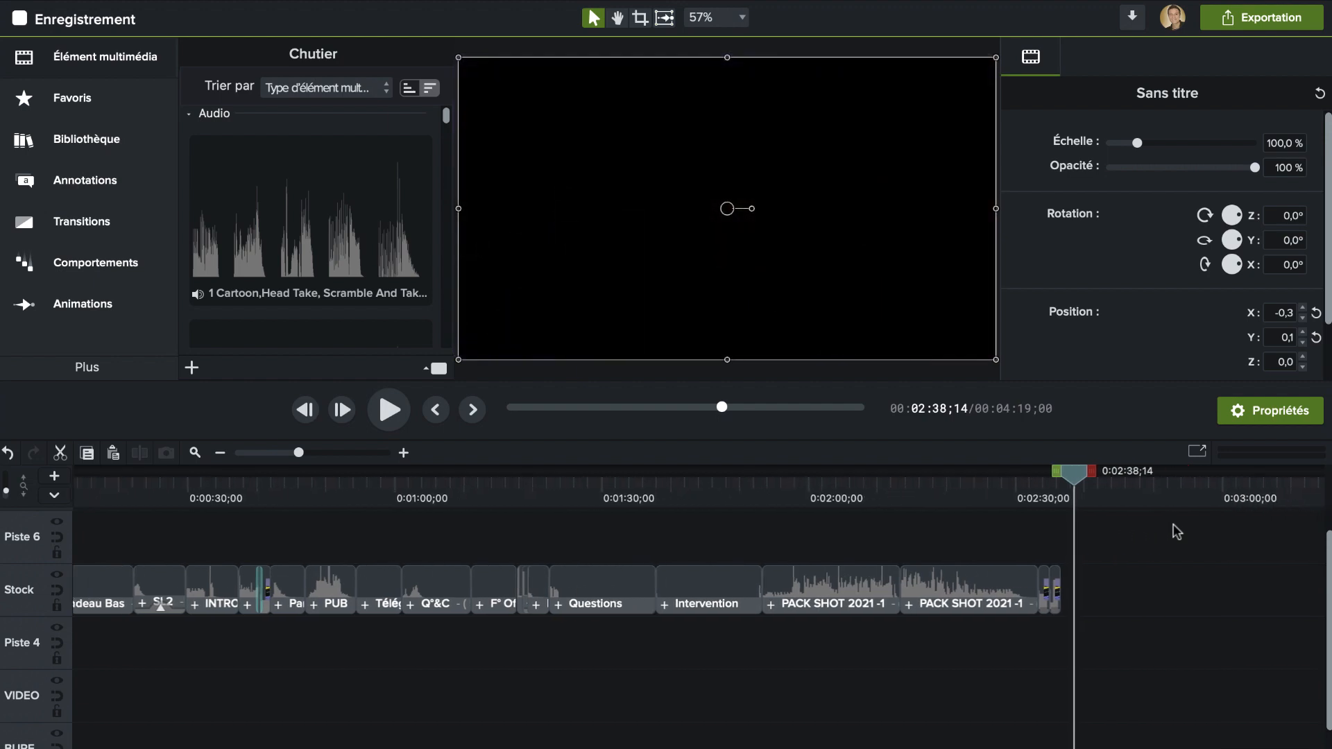
scroll(1177, 541, right, 10)
drag(1162, 588, 592, 585)
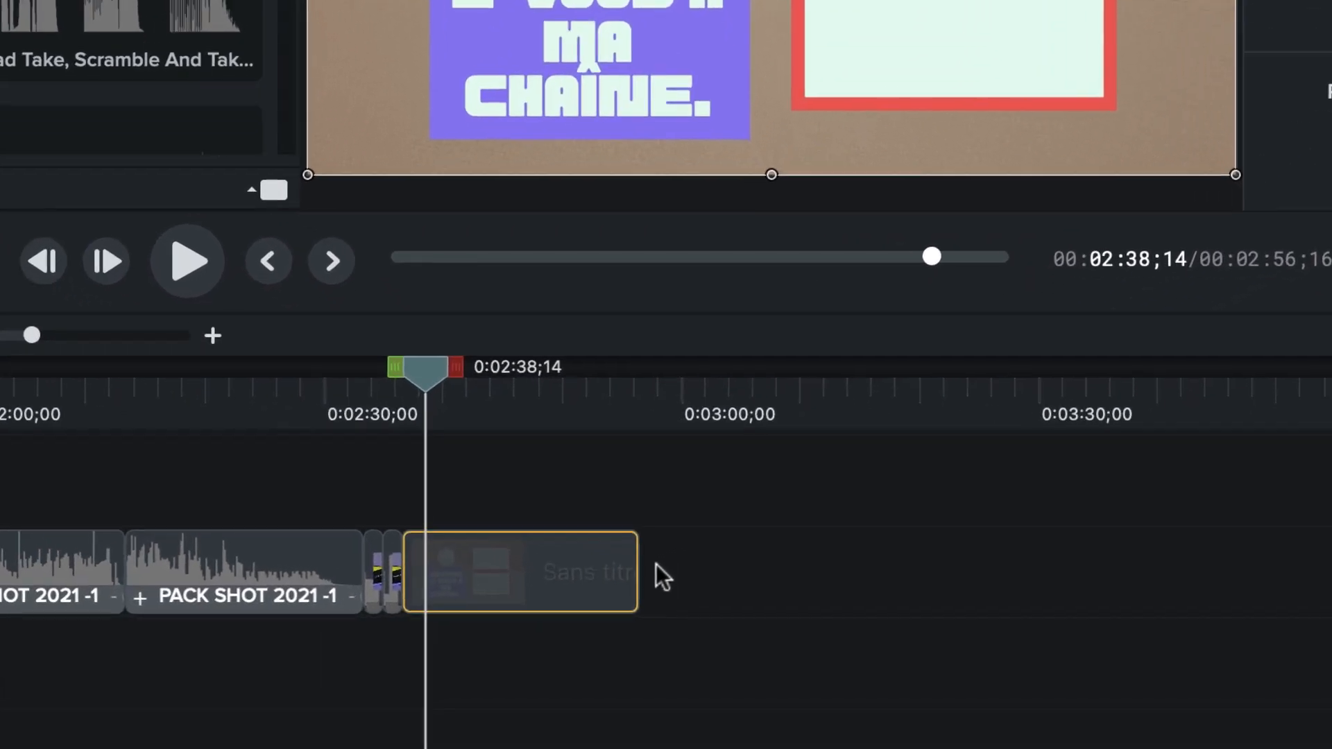
drag(647, 589, 637, 587)
mouse_move(611, 562)
mouse_down()
mouse_move(633, 560)
mouse_move(621, 545)
mouse_up()
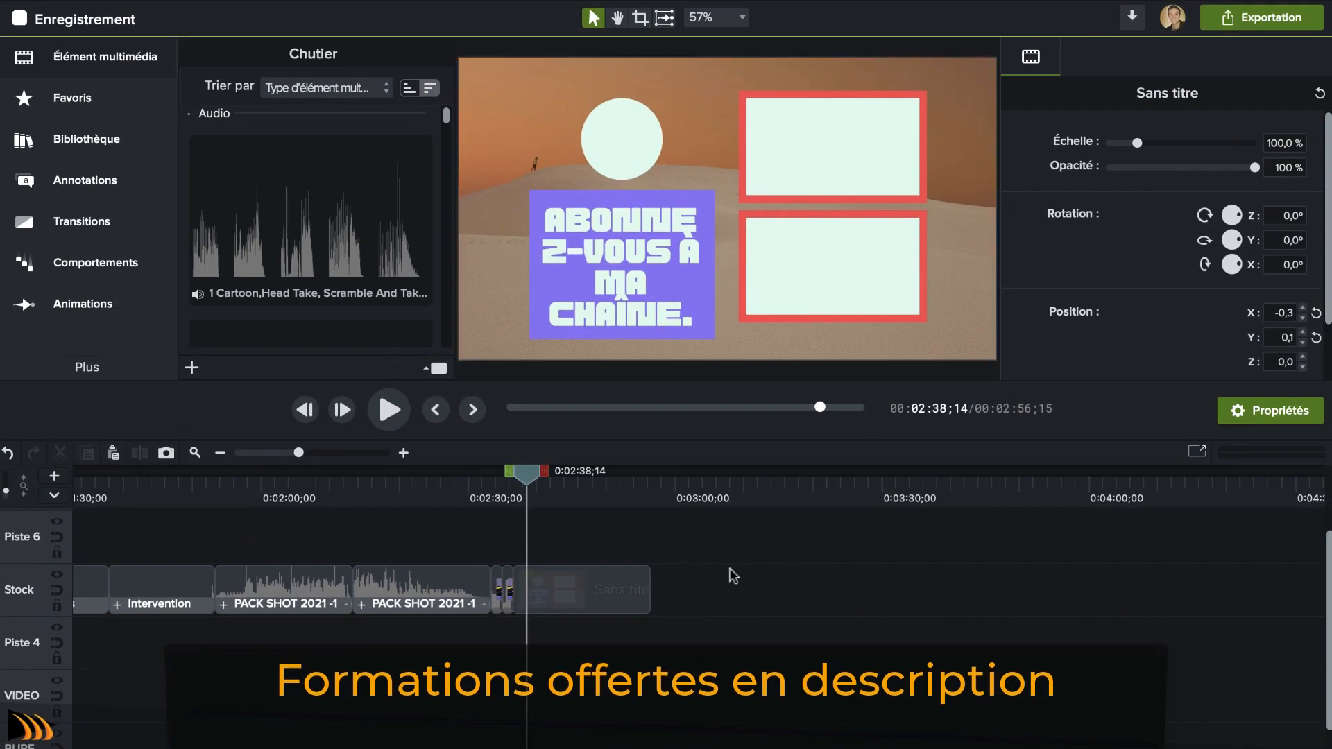
click(733, 576)
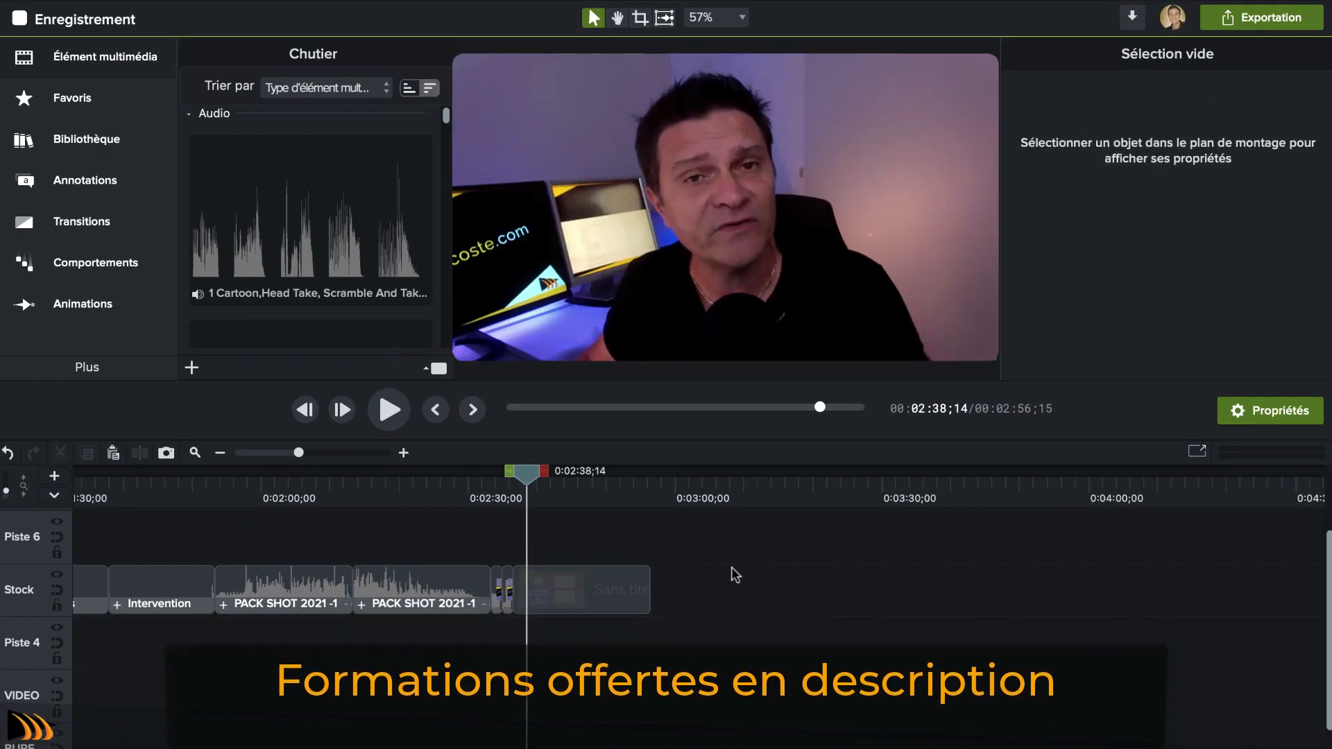